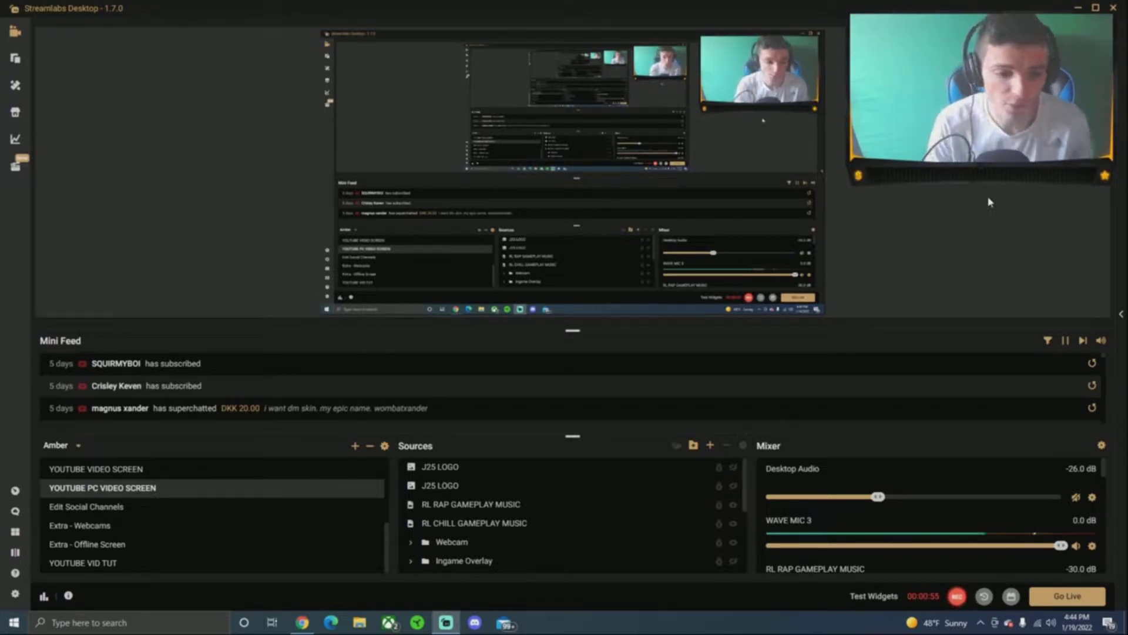
# Return to the Streamlabs dashboard in Chrome and open Themes & Overlays
pyautogui.scroll(3, 82, 552)
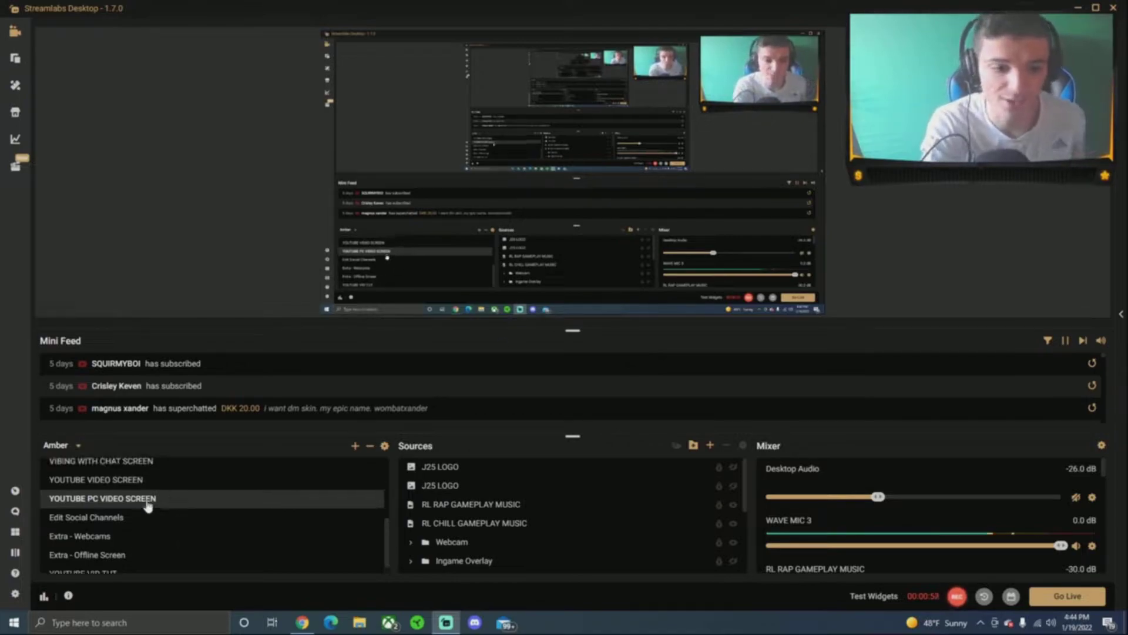
pyautogui.scroll(2, 100, 505)
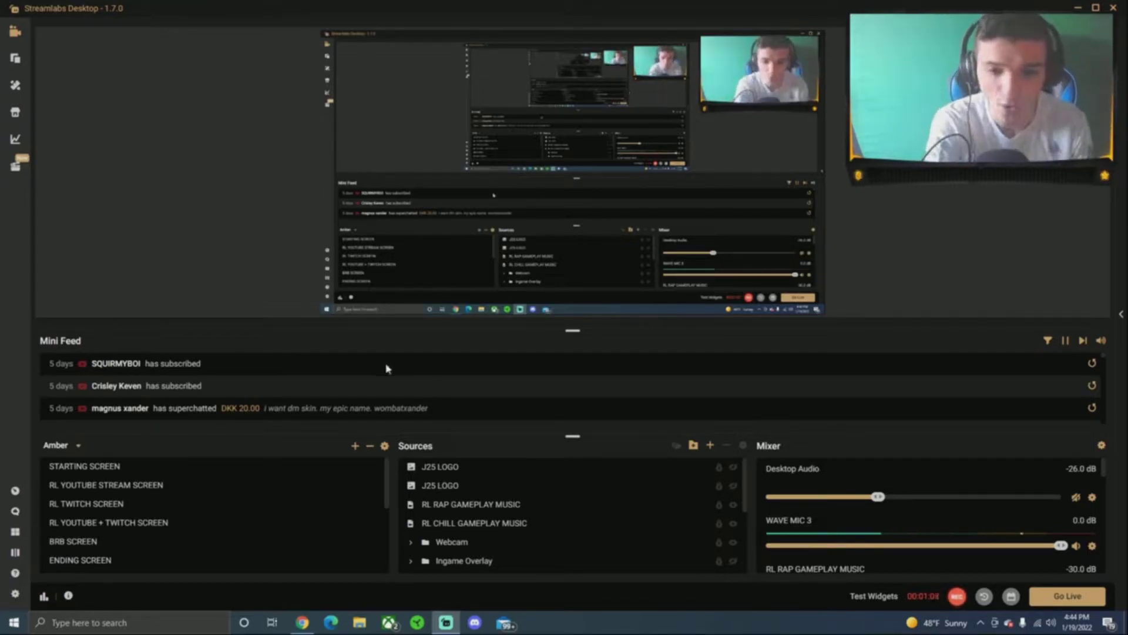
pyautogui.click(301, 625)
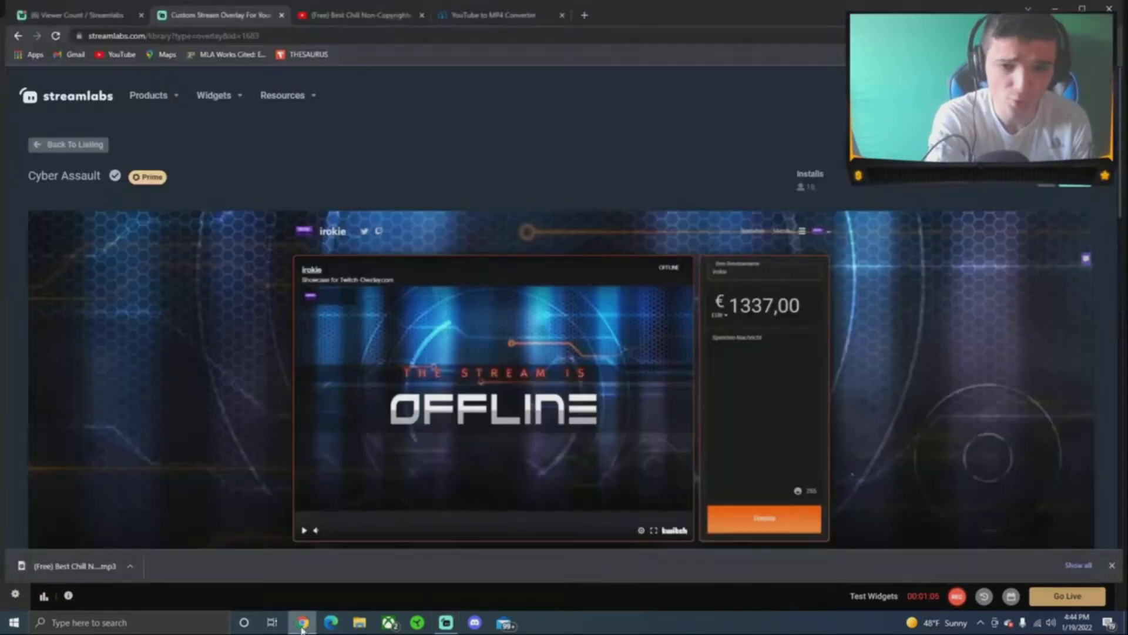
pyautogui.click(75, 15)
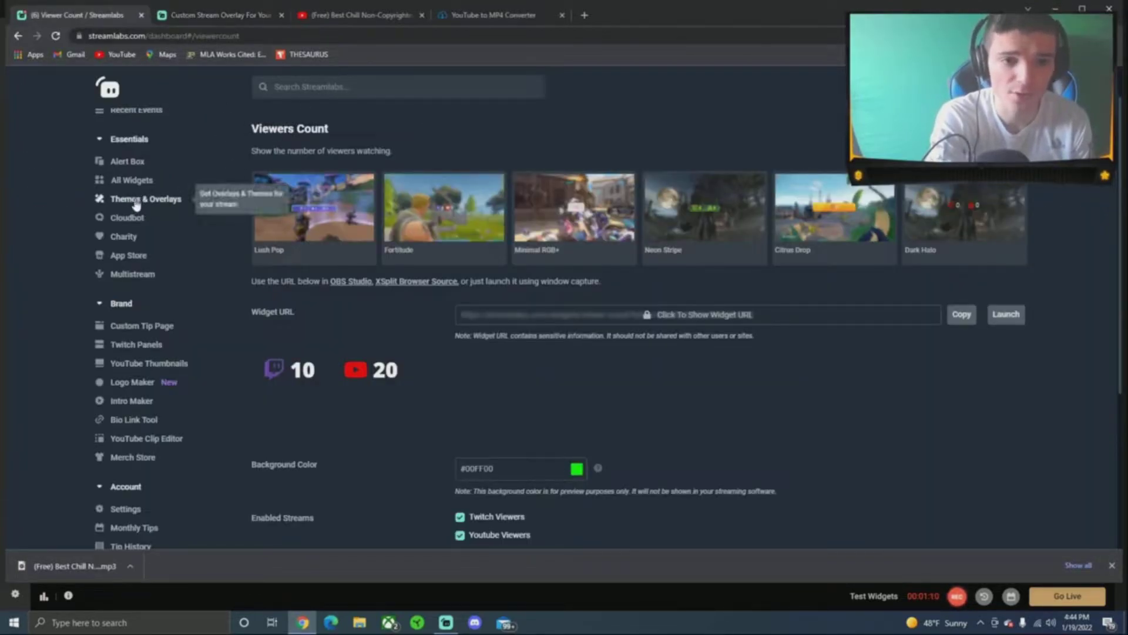
pyautogui.hotkey('ctrl', 'Tab')
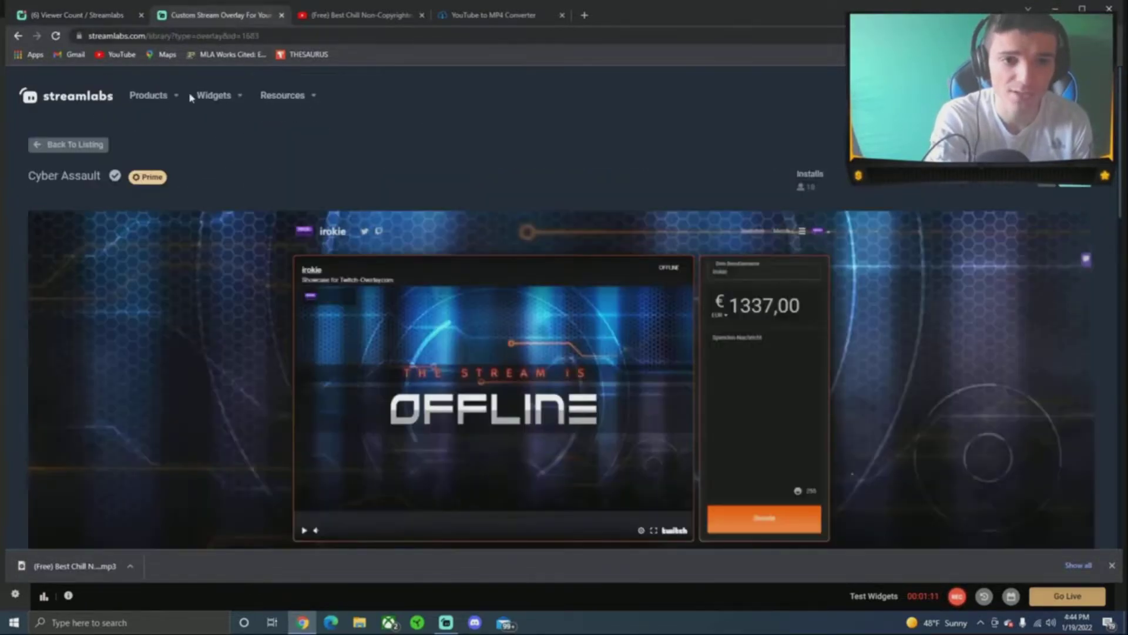
pyautogui.click(79, 13)
pyautogui.click(125, 203)
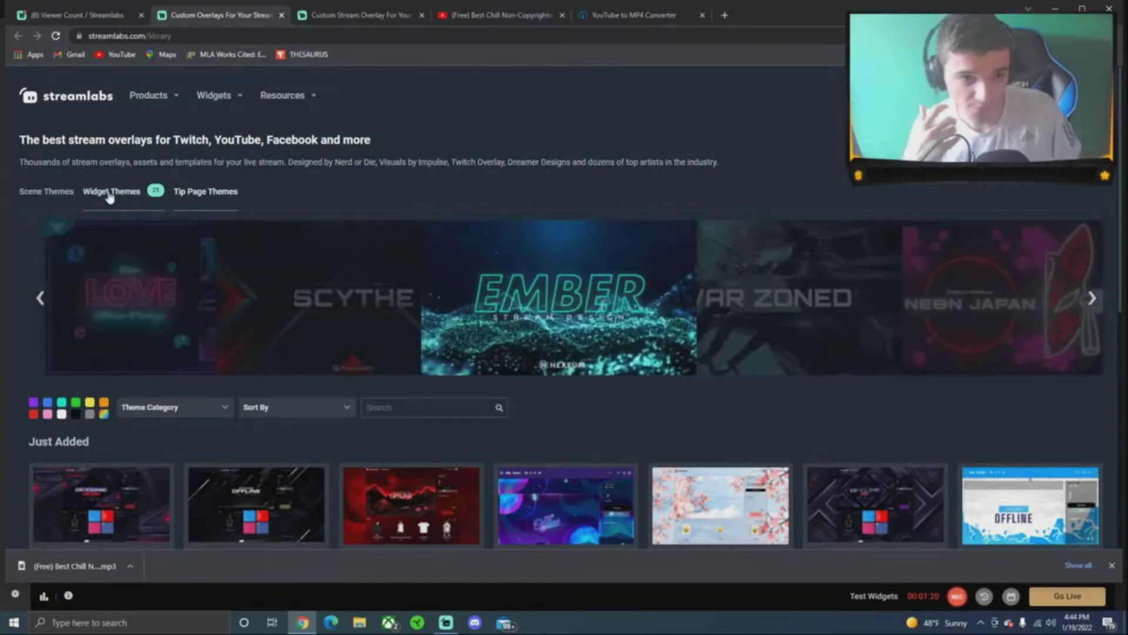
# Show Scene Themes and browse the popular overlays to find Cyber Assault
pyautogui.click(54, 201)
pyautogui.scroll(-1, 235, 118)
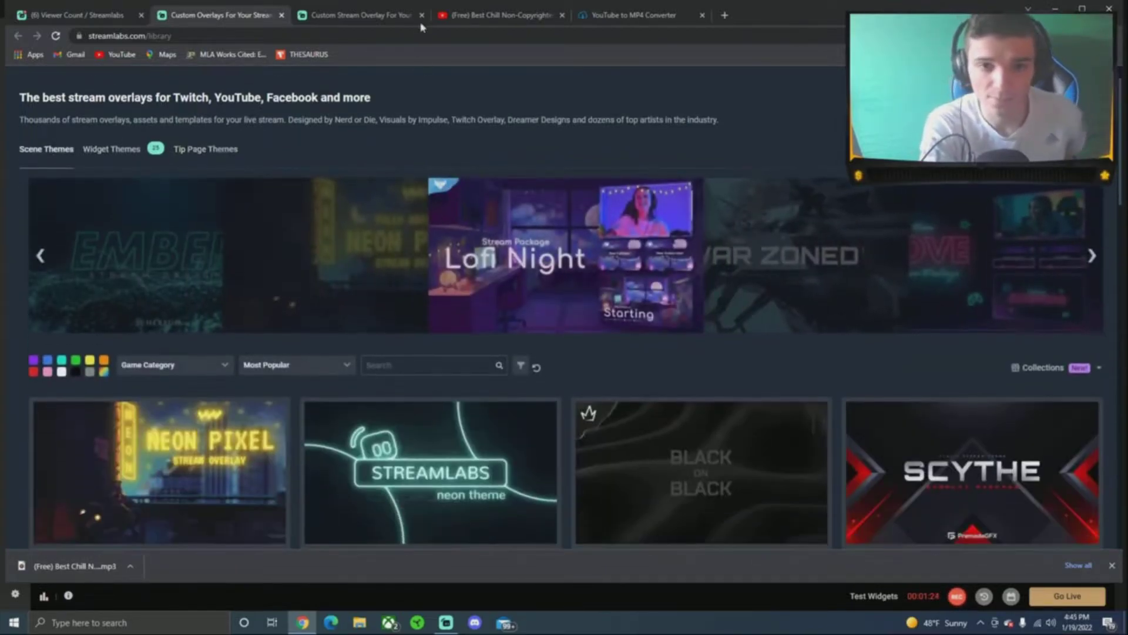
pyautogui.scroll(-2, 421, 27)
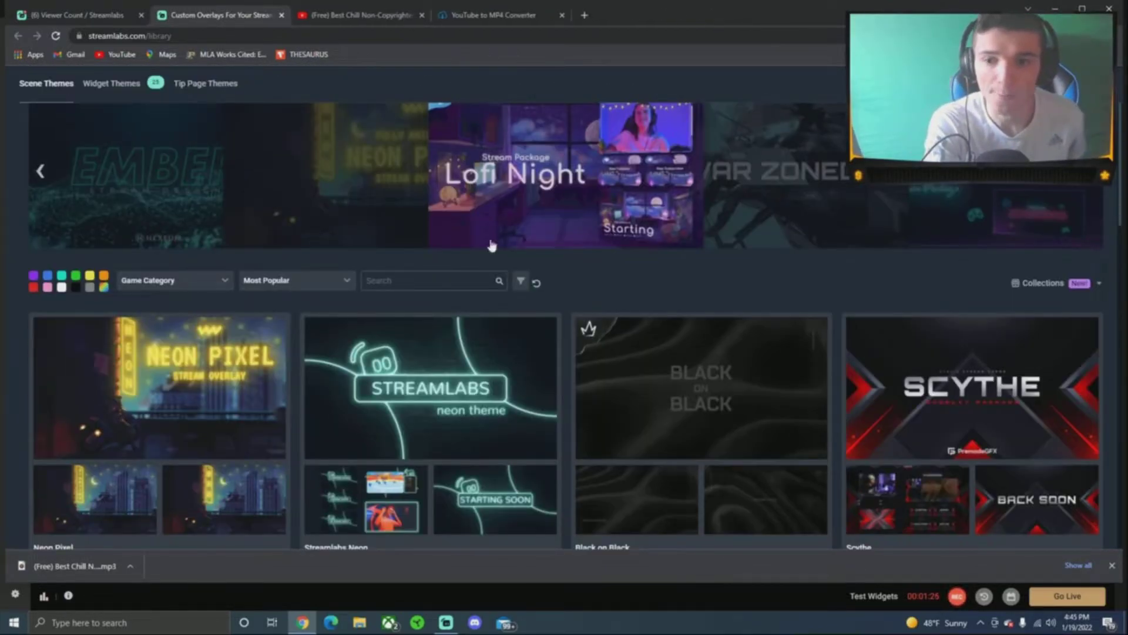
pyautogui.scroll(-4, 492, 245)
pyautogui.scroll(3, 156, 239)
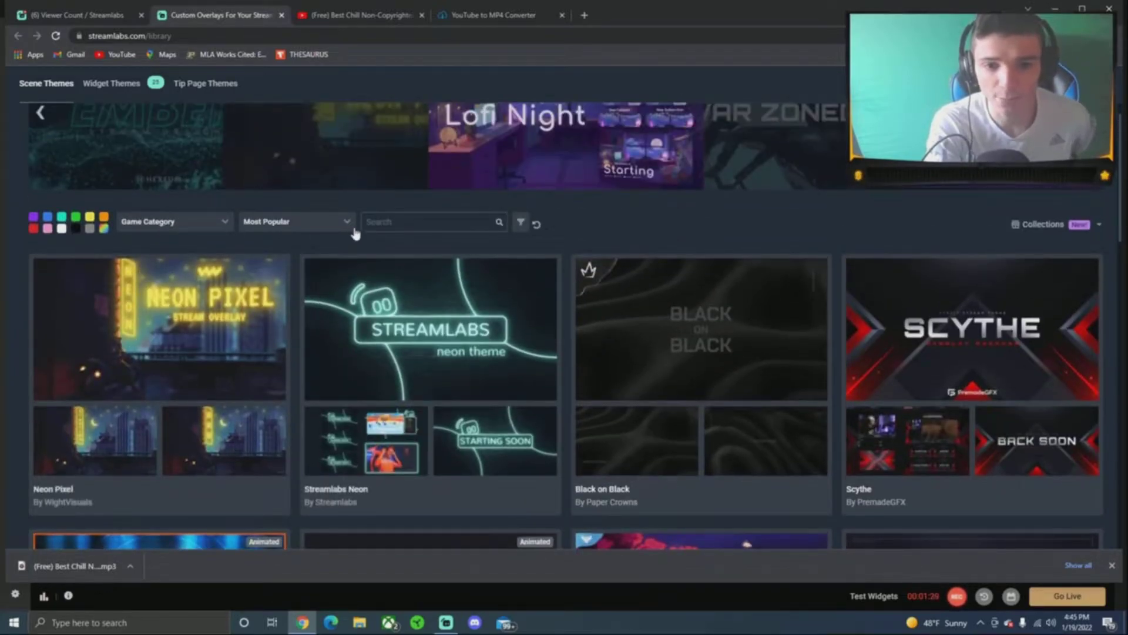
pyautogui.scroll(1, 325, 241)
pyautogui.scroll(-4, 260, 229)
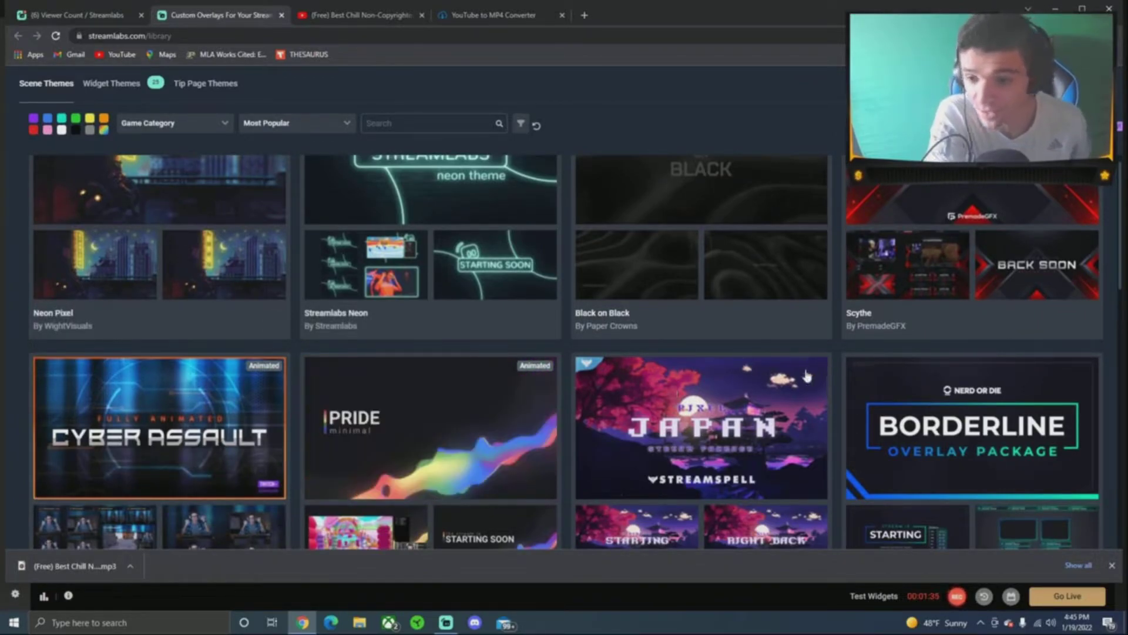
pyautogui.moveTo(937, 243)
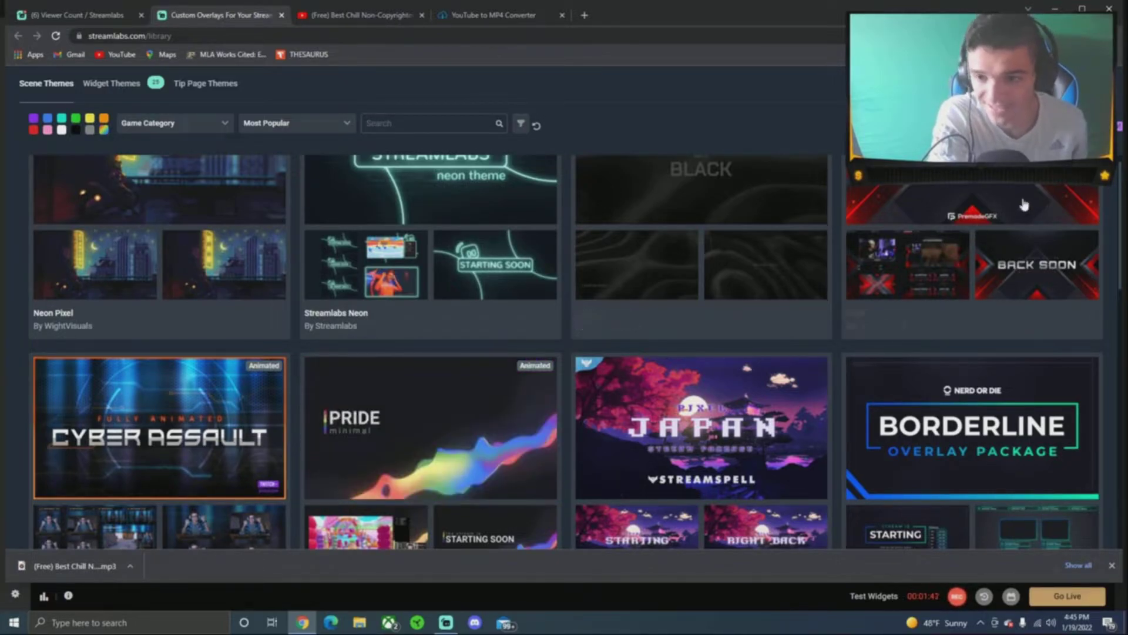
pyautogui.moveTo(1064, 193)
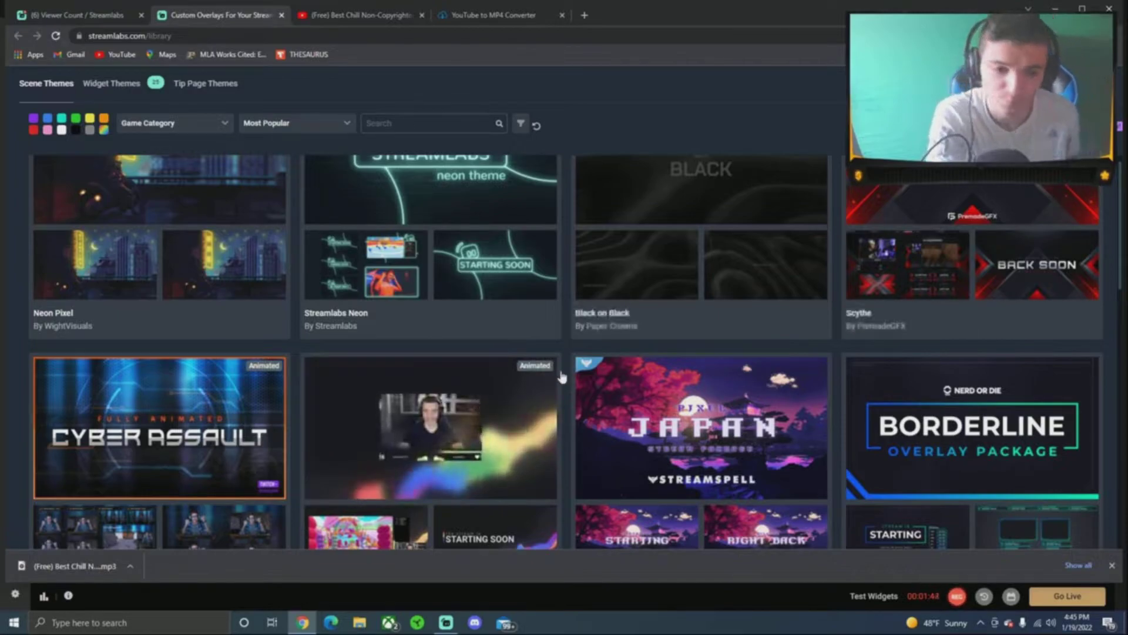
pyautogui.scroll(2, 561, 375)
pyautogui.scroll(-7, 360, 403)
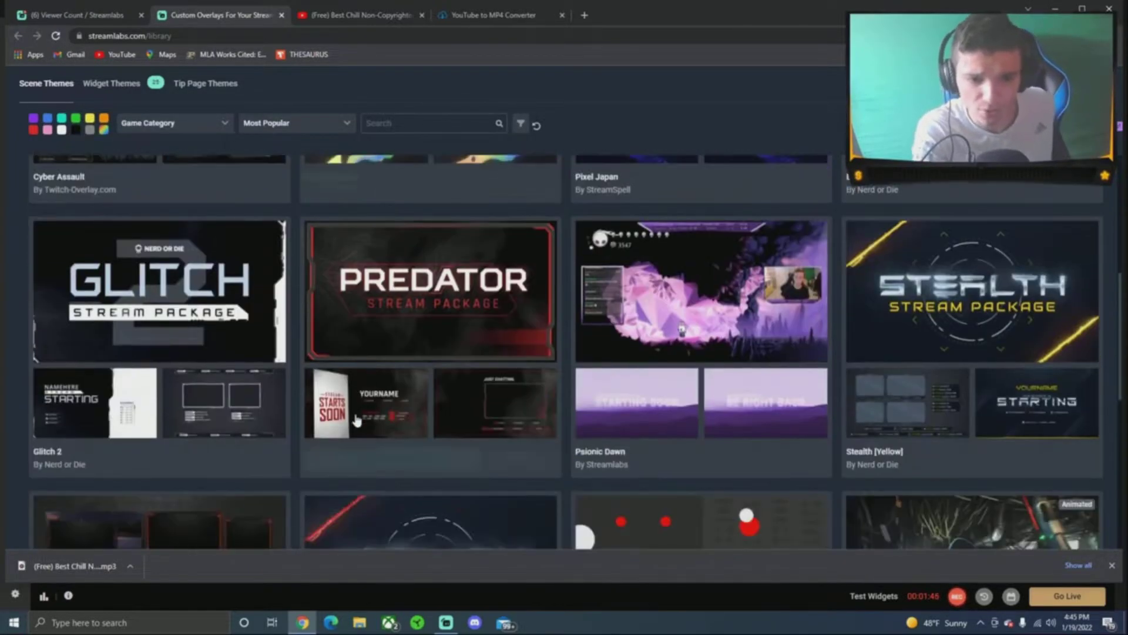
pyautogui.scroll(-9, 356, 419)
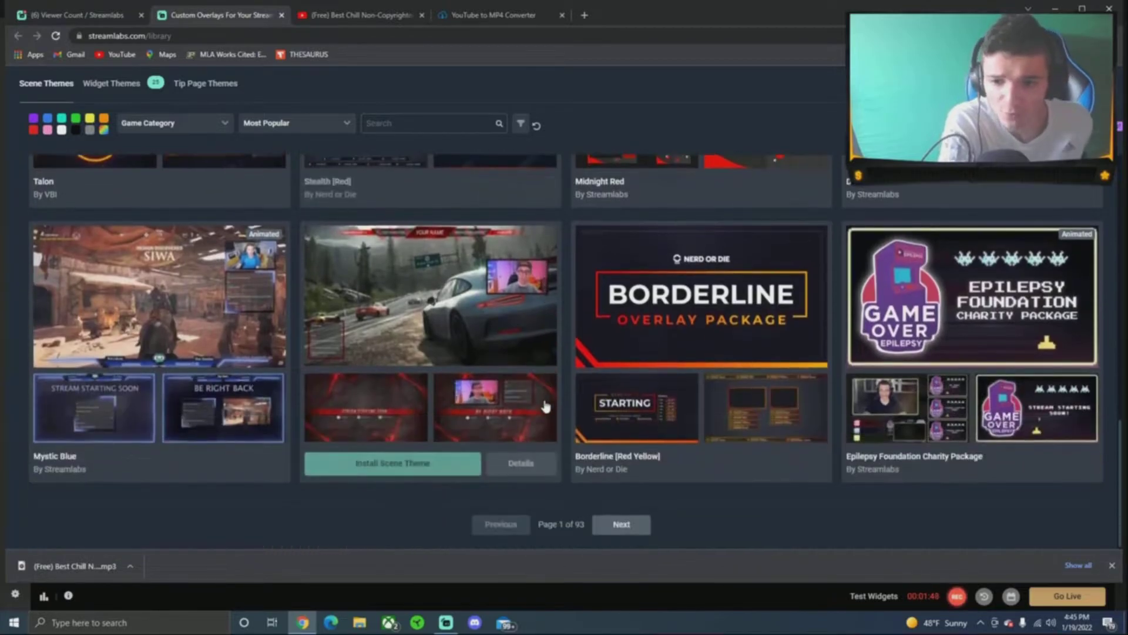
pyautogui.scroll(15, 541, 411)
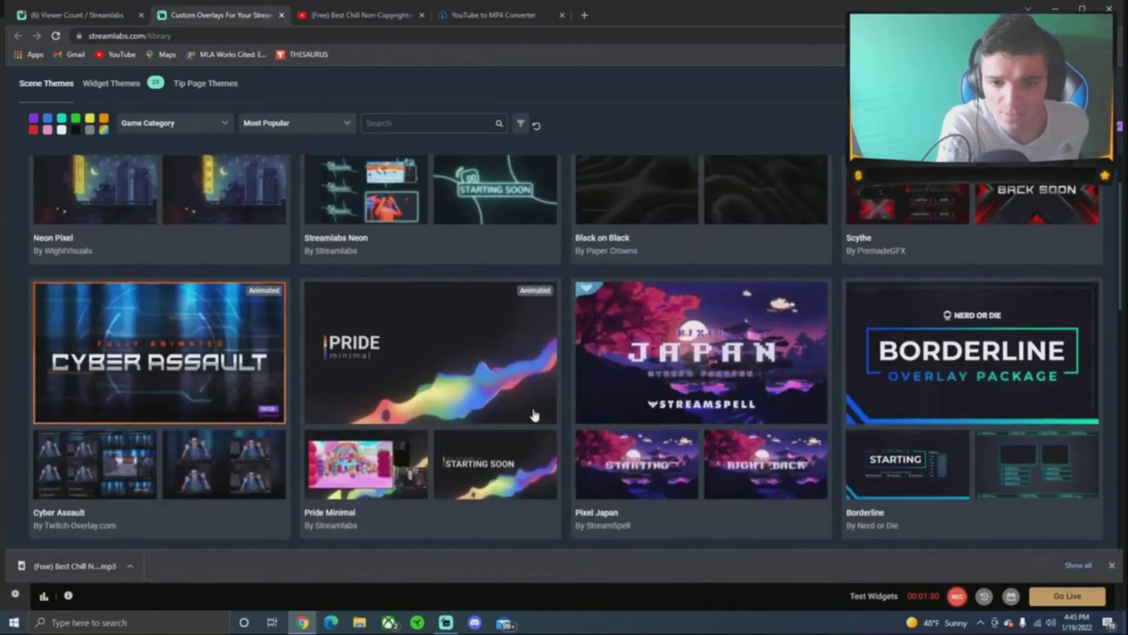
pyautogui.scroll(5, 534, 415)
pyautogui.scroll(-4, 197, 392)
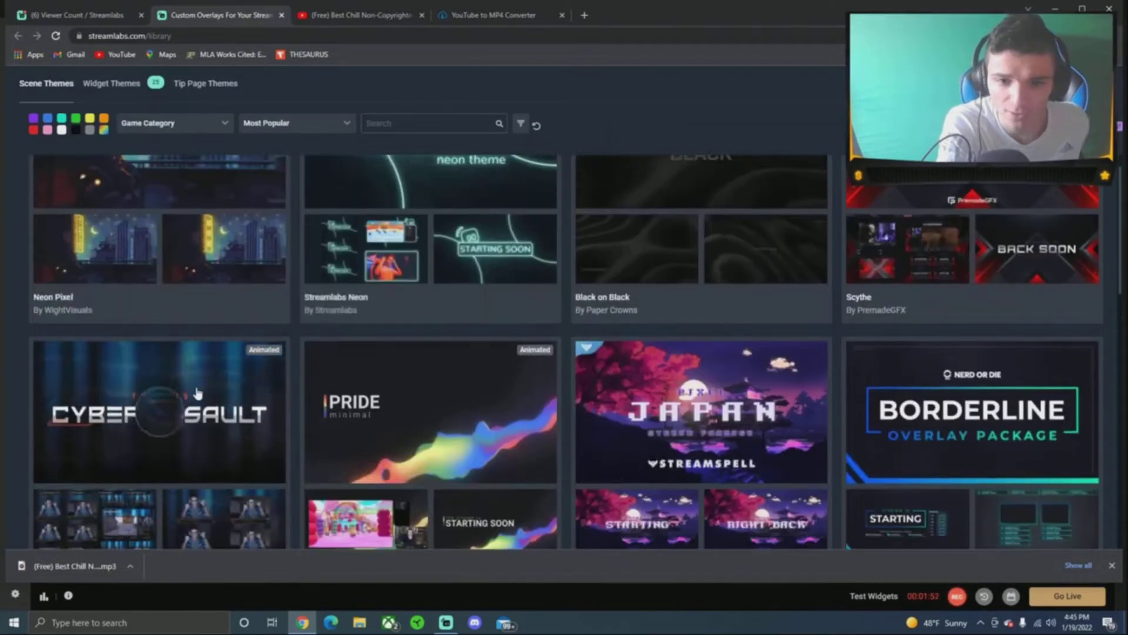
# Preview the Cyber Assault scenes, then install it and let the browser open Streamlabs OBS
pyautogui.click(197, 392)
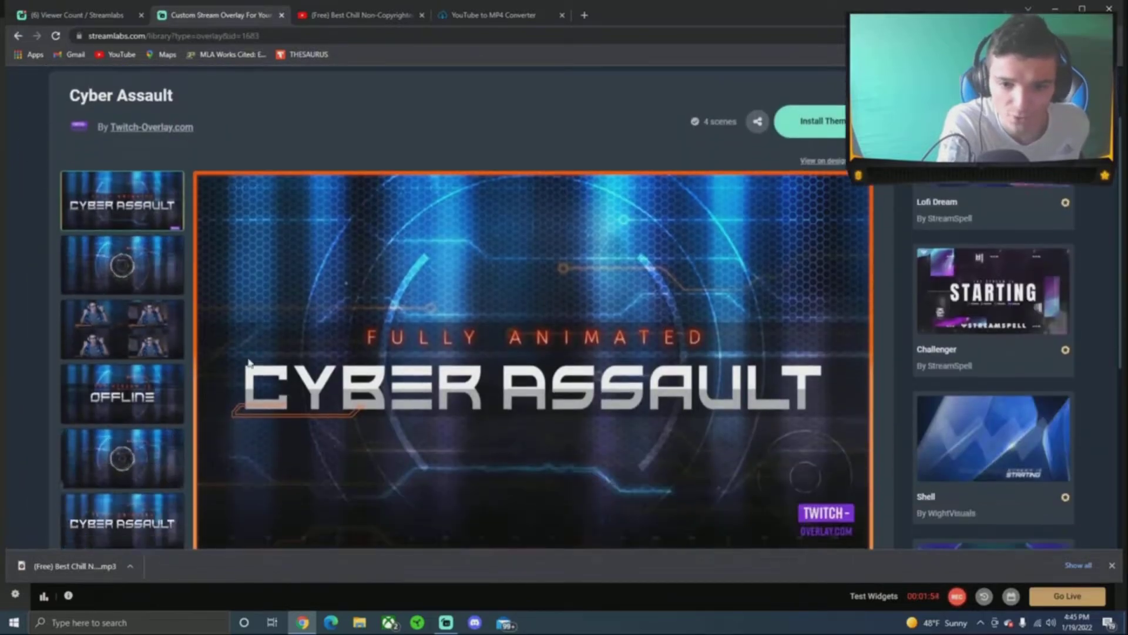
pyautogui.scroll(-1, 249, 362)
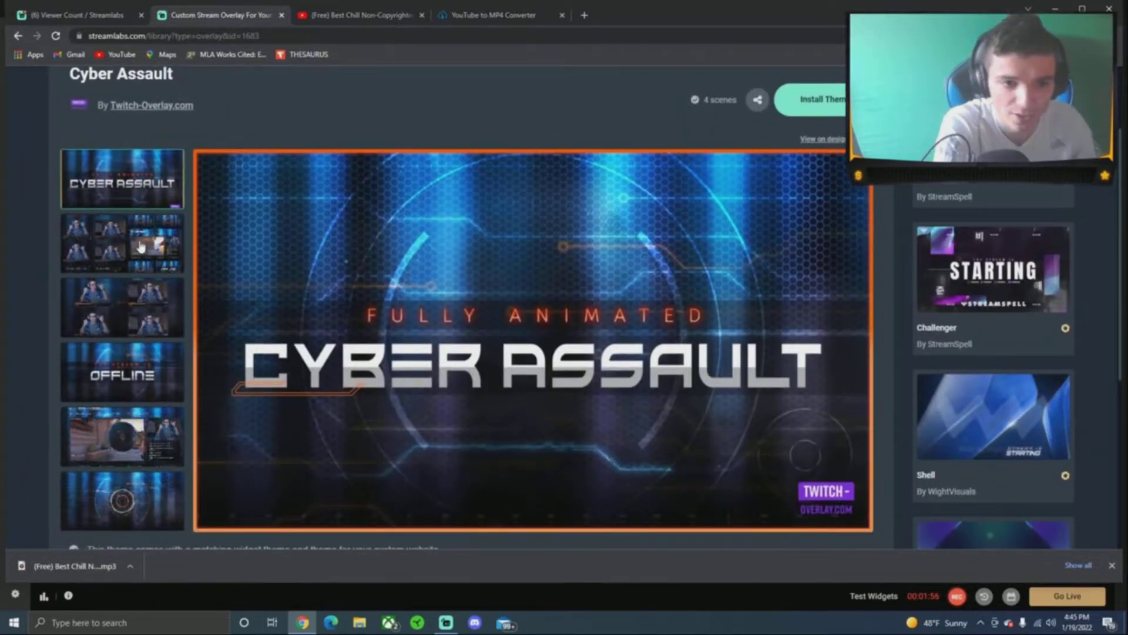
pyautogui.click(140, 247)
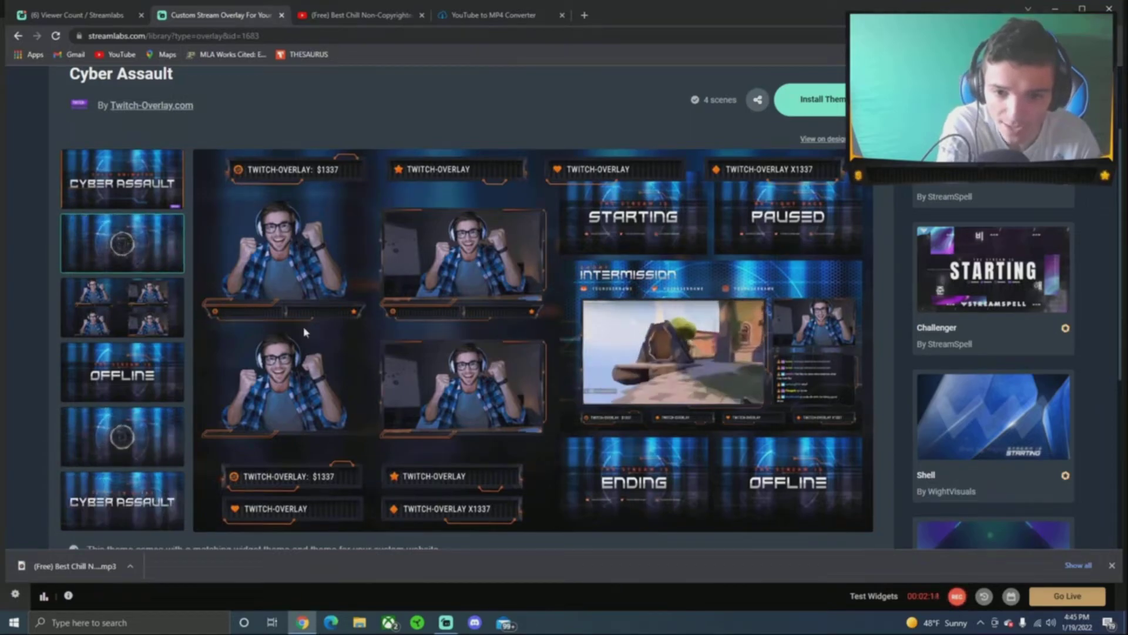
pyautogui.scroll(-5, 681, 306)
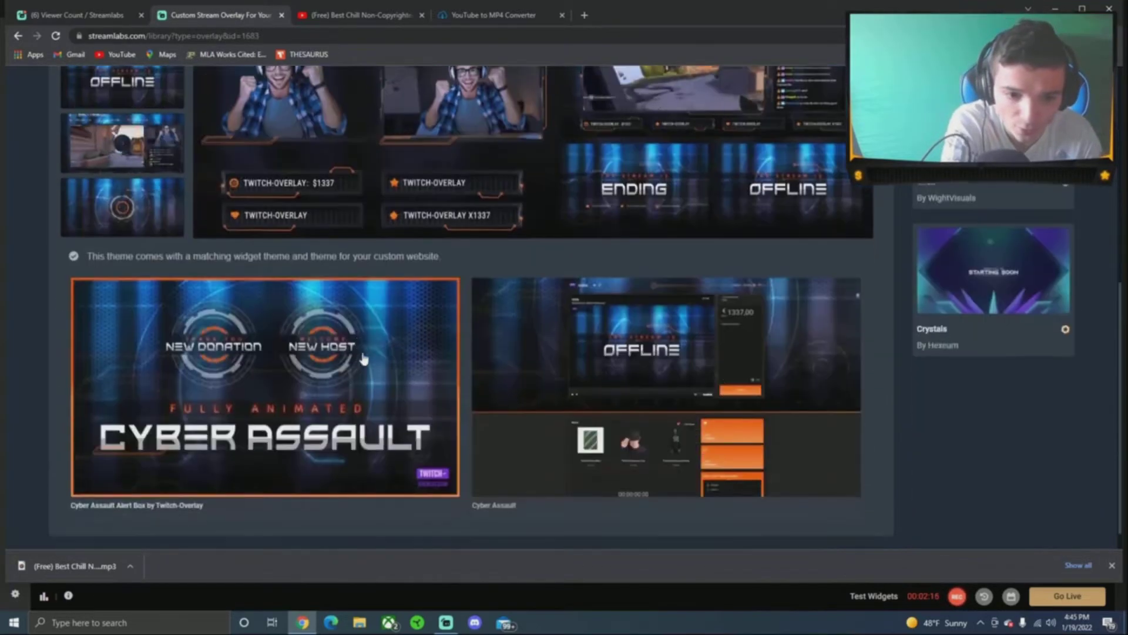
pyautogui.scroll(3, 606, 433)
pyautogui.scroll(-3, 605, 434)
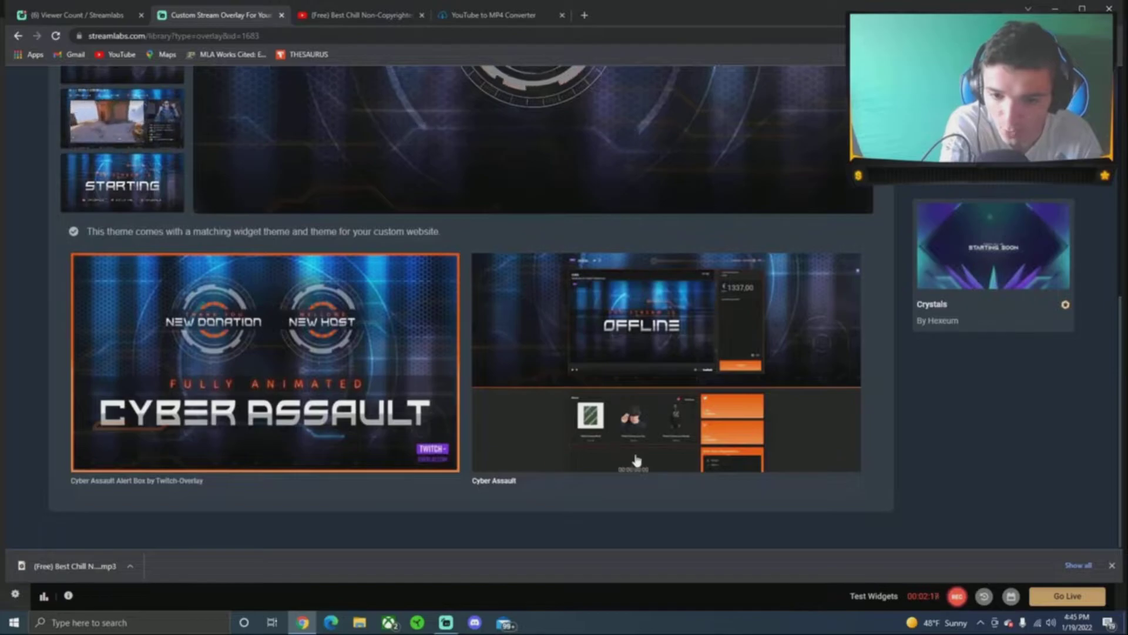
pyautogui.scroll(7, 638, 451)
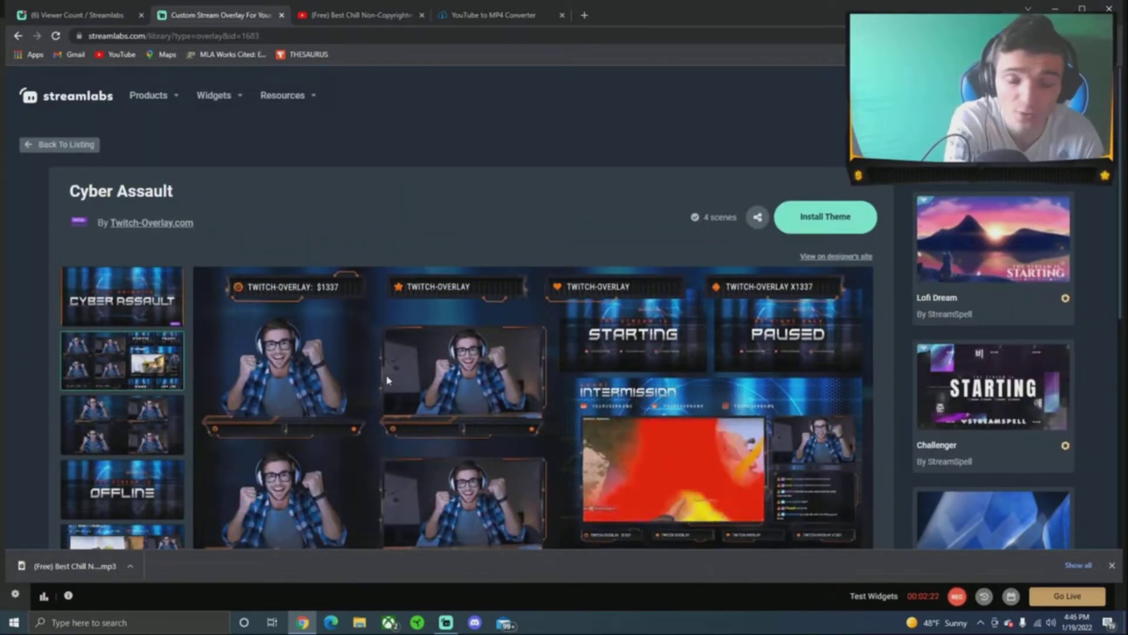
pyautogui.click(834, 227)
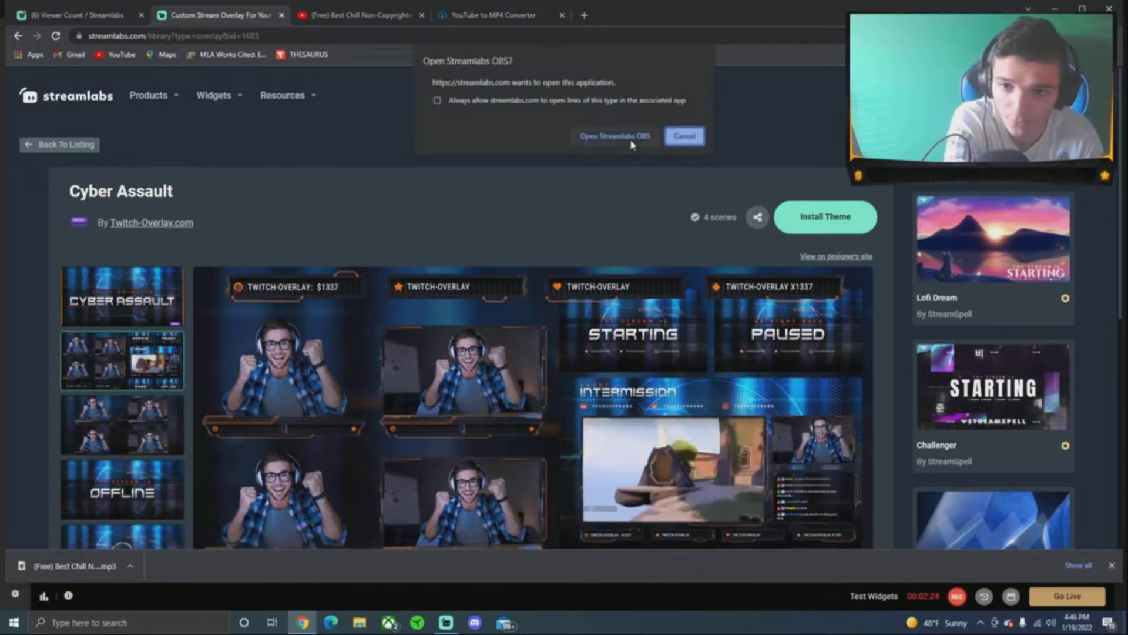
pyautogui.click(631, 139)
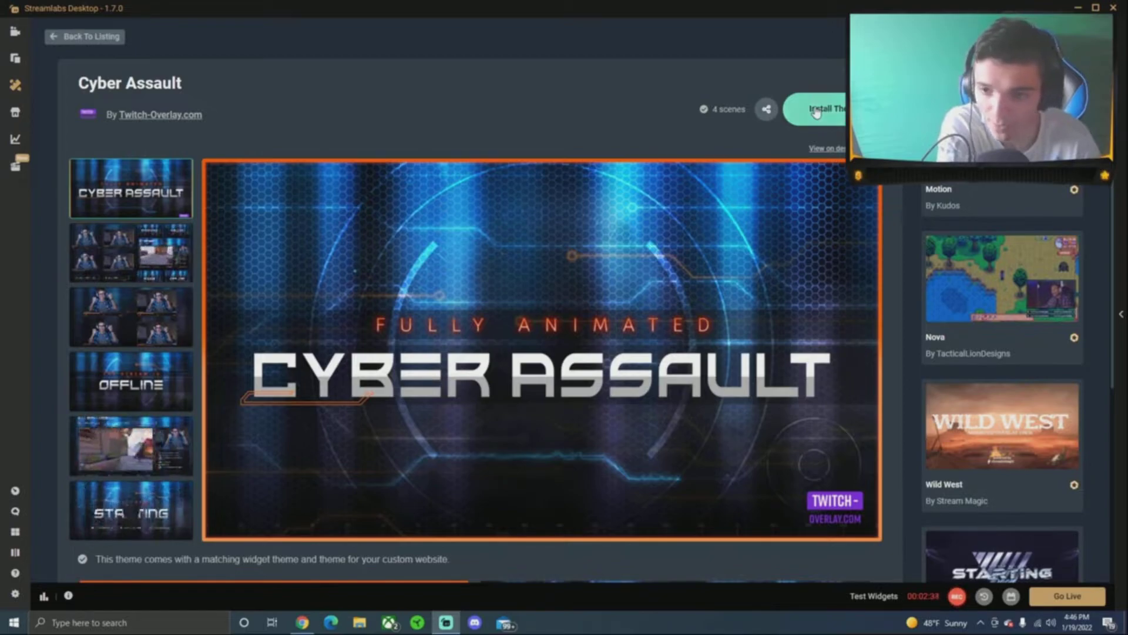
# Start the Cyber Assault install from its theme page in Streamlabs Desktop
pyautogui.click(816, 111)
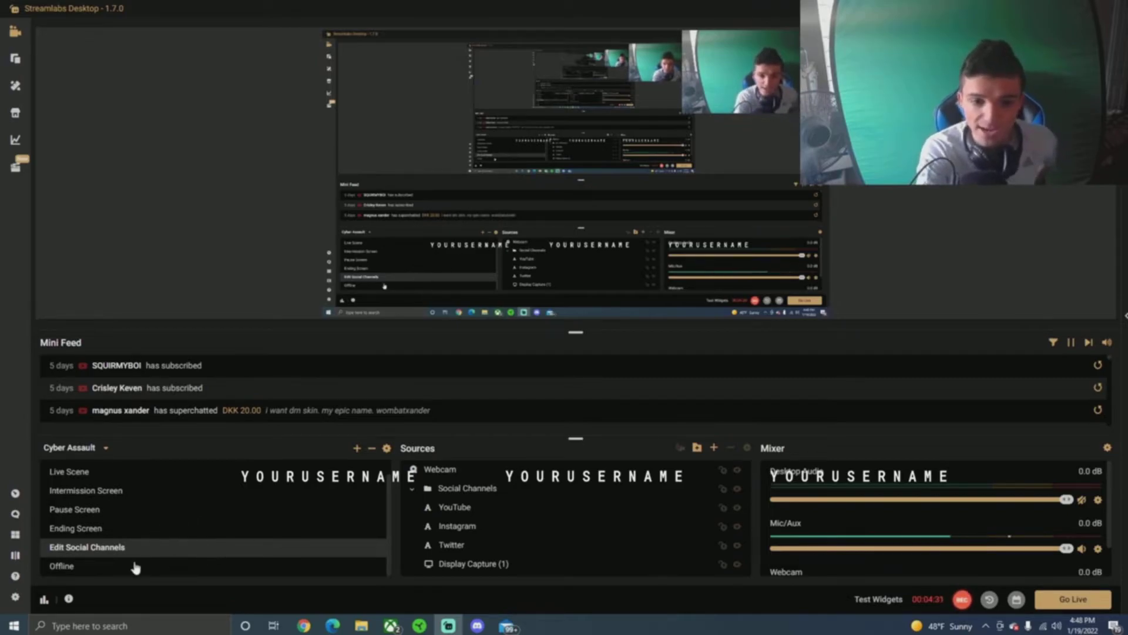
pyautogui.scroll(1, 83, 504)
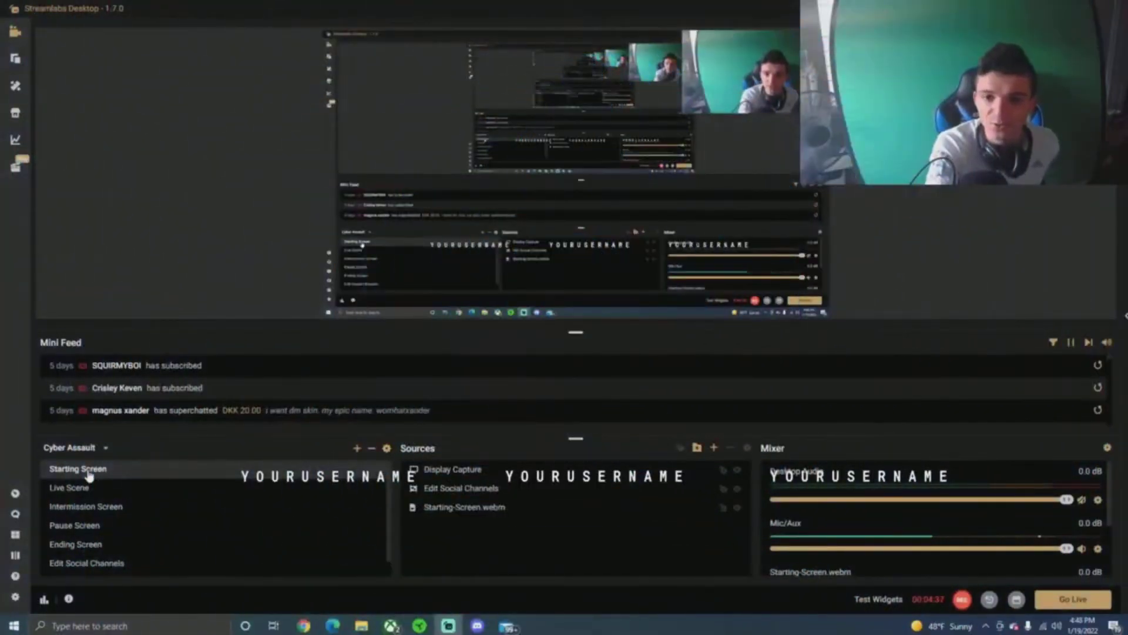
pyautogui.click(88, 491)
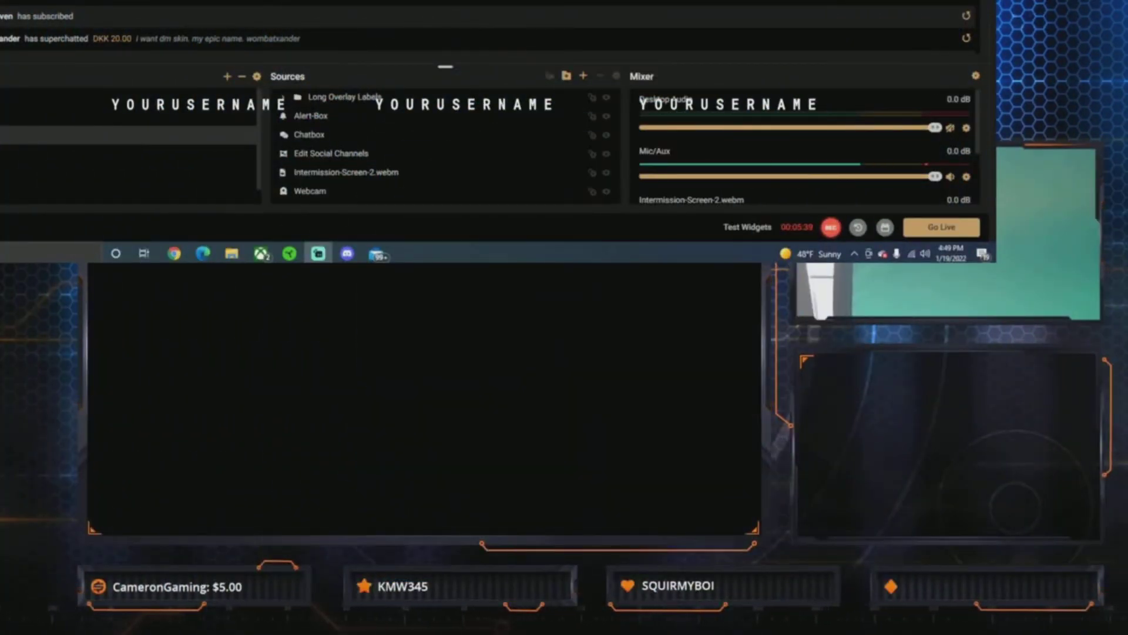
pyautogui.click(79, 128)
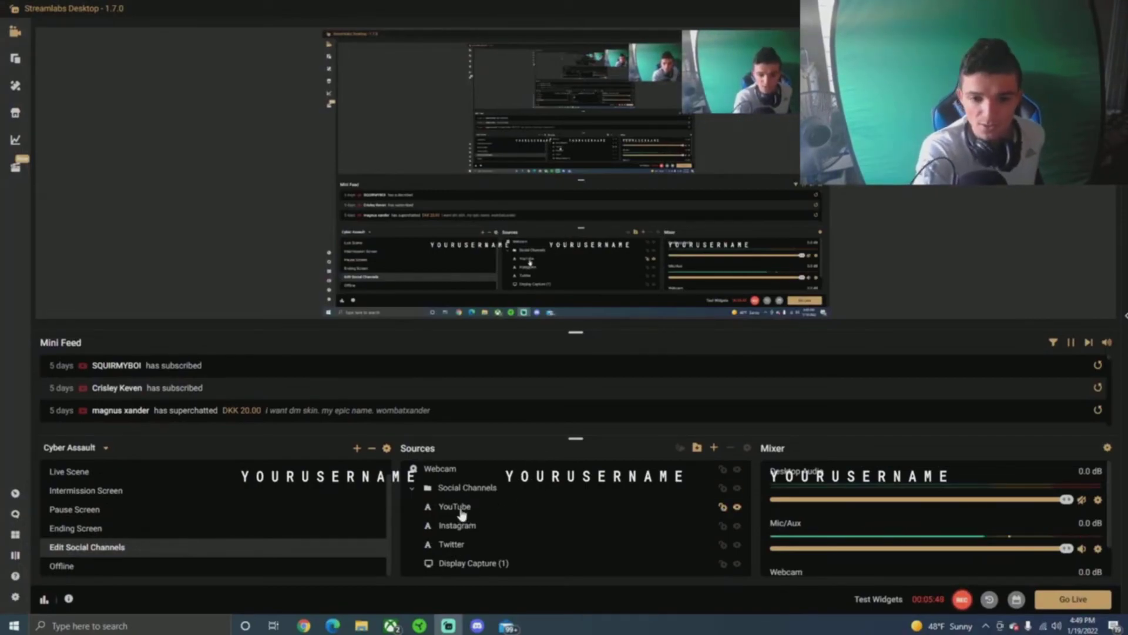
# Replace the YOURUSERNAME placeholder with the streamer's username and enlarge the text in the scene
pyautogui.doubleClick(484, 510)
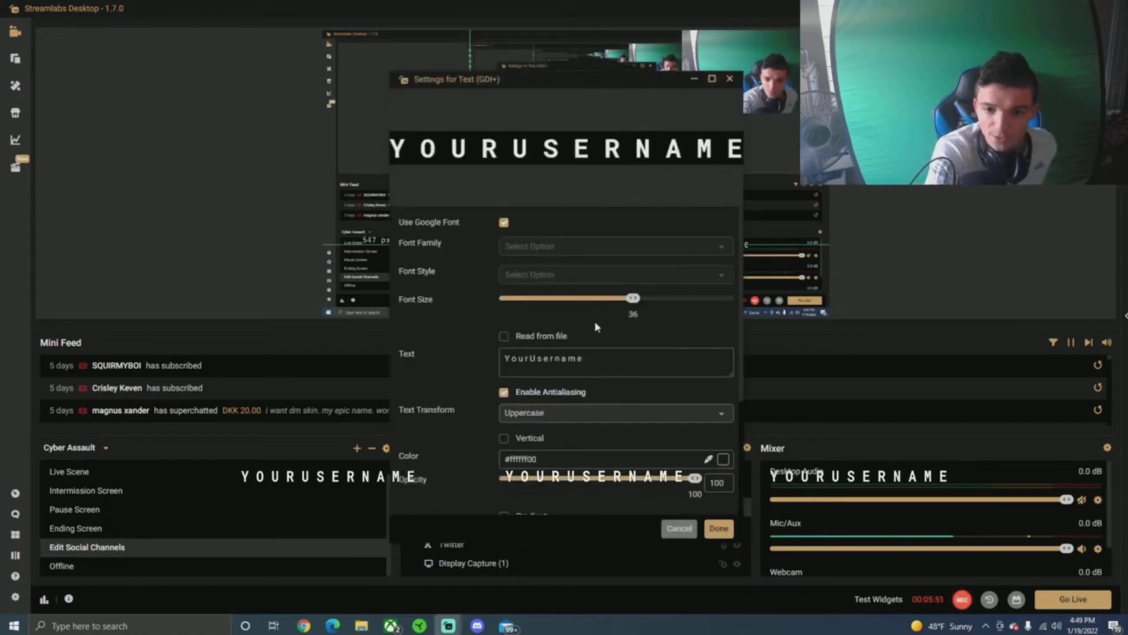
pyautogui.moveTo(584, 359); pyautogui.dragTo(472, 372)
pyautogui.write('\\joey')
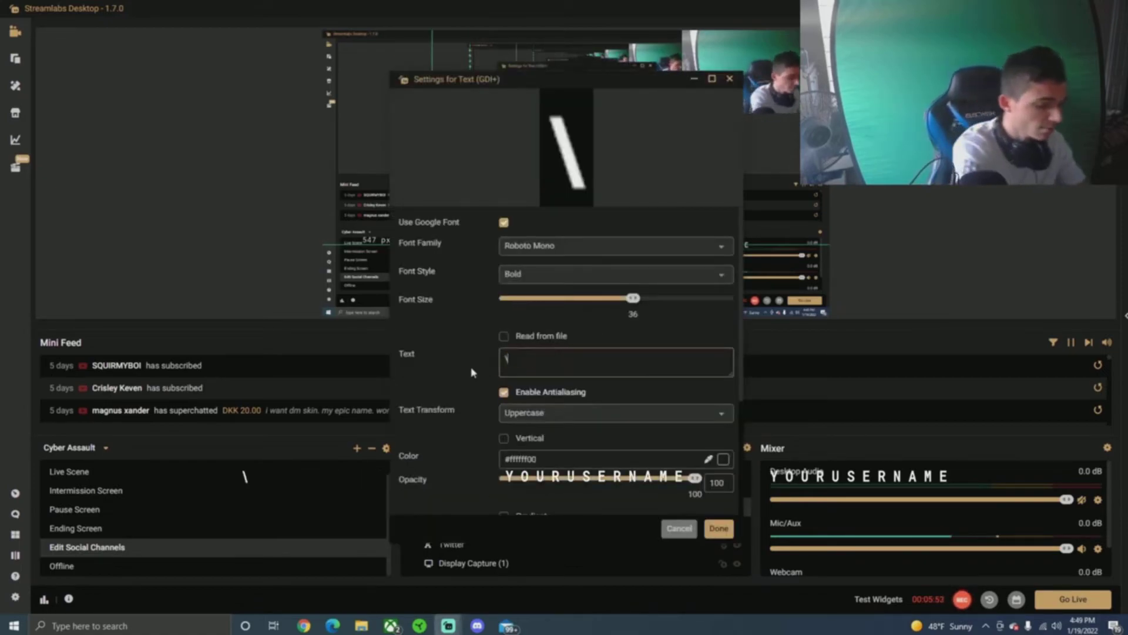
pyautogui.press('BackSpace')
pyautogui.press('BackSpace')
pyautogui.press('BackSpace')
pyautogui.press('BackSpace')
pyautogui.press('BackSpace')
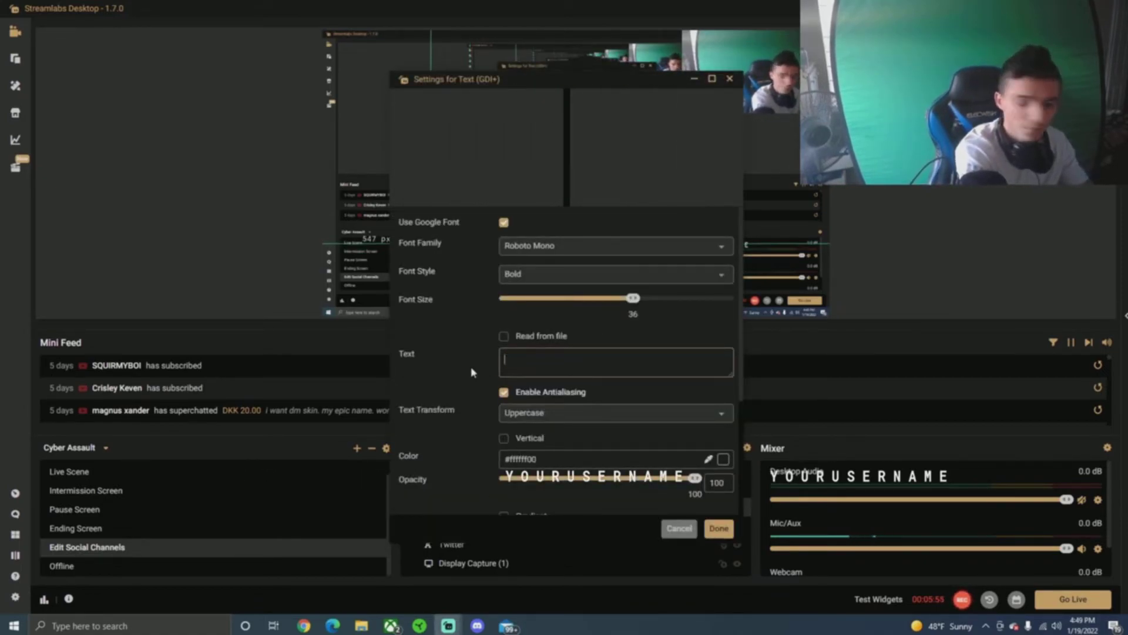
pyautogui.write('joeyj25')
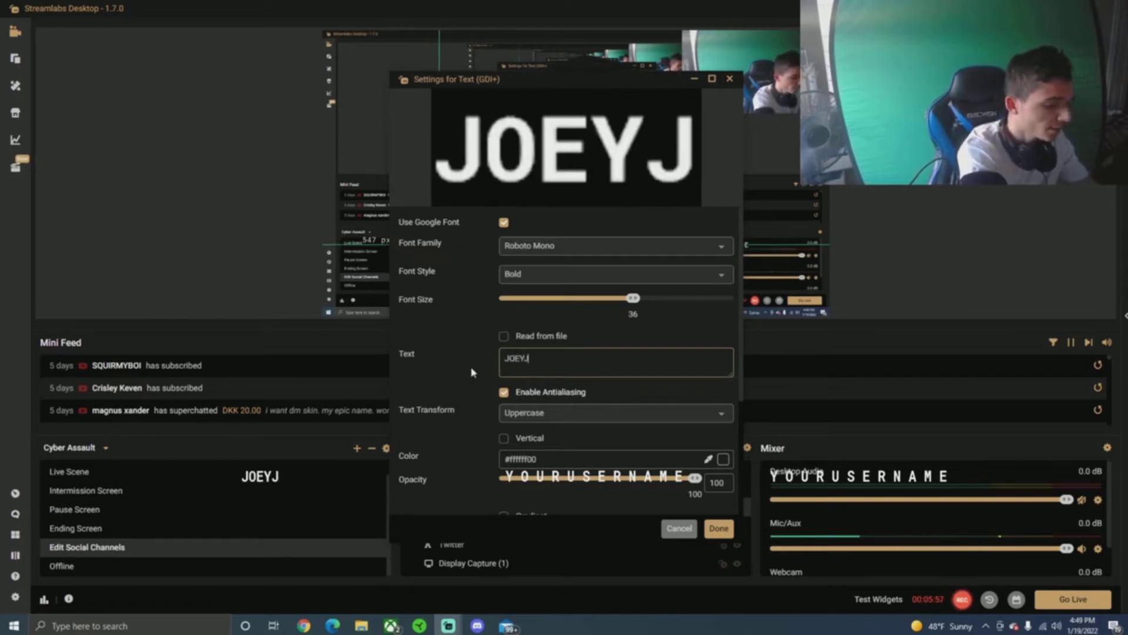
pyautogui.press('Return')
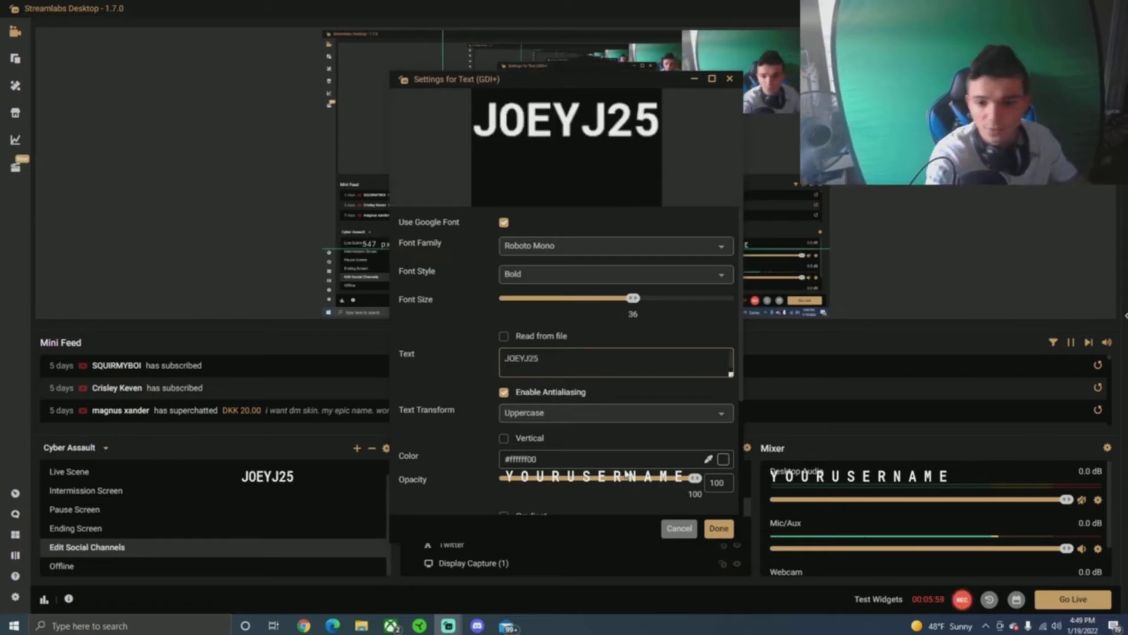
pyautogui.press('BackSpace')
pyautogui.click(717, 530)
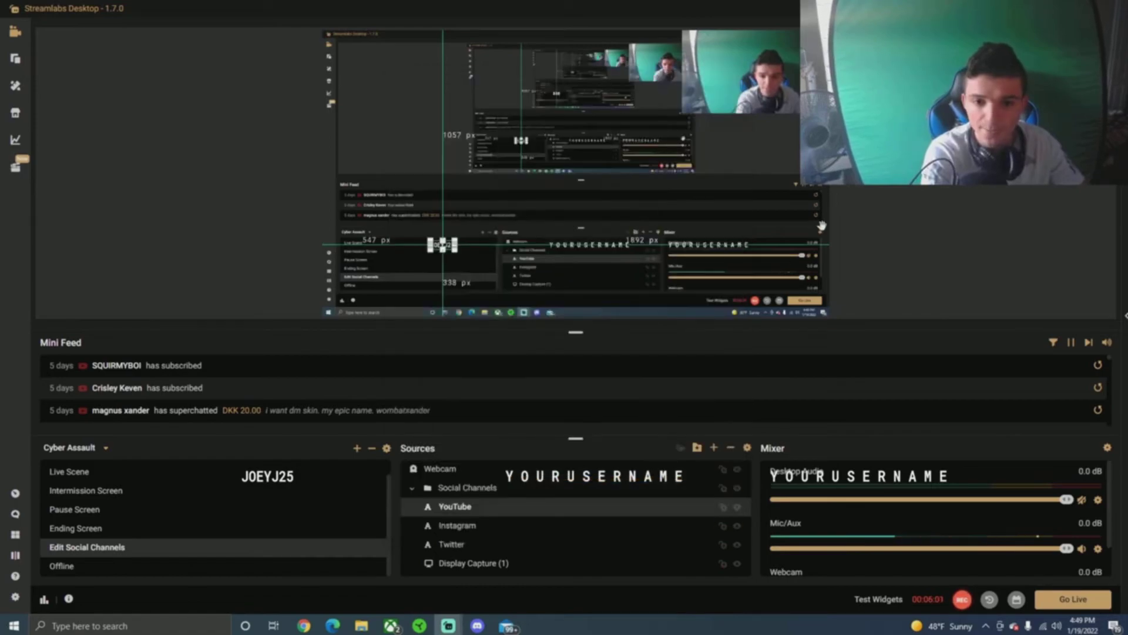
pyautogui.moveTo(452, 243); pyautogui.dragTo(488, 253)
pyautogui.click(486, 210)
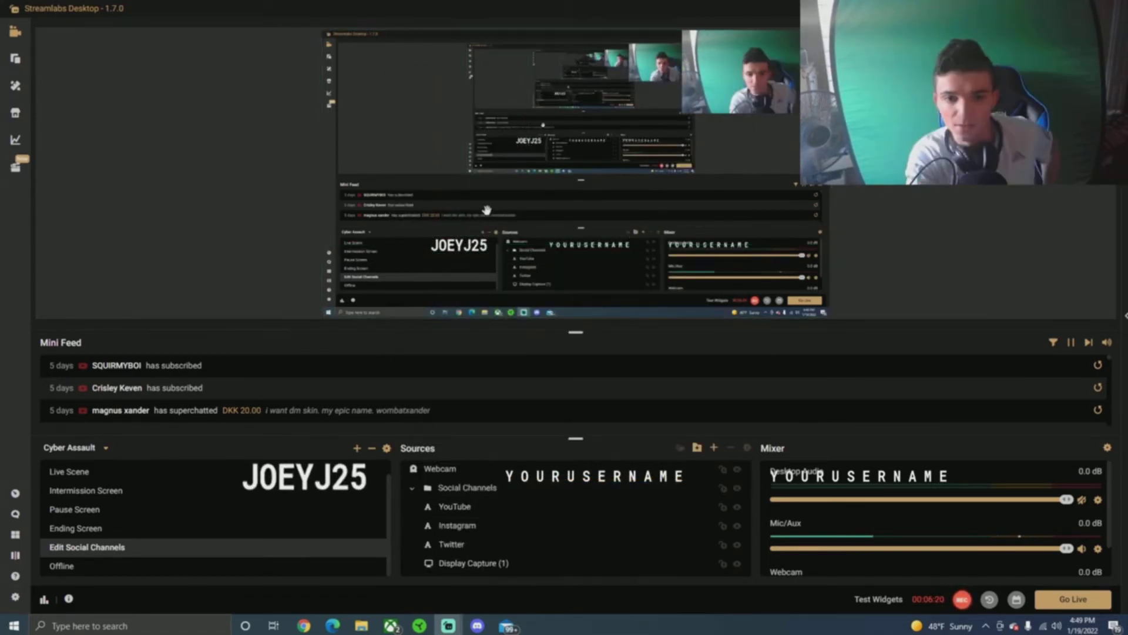